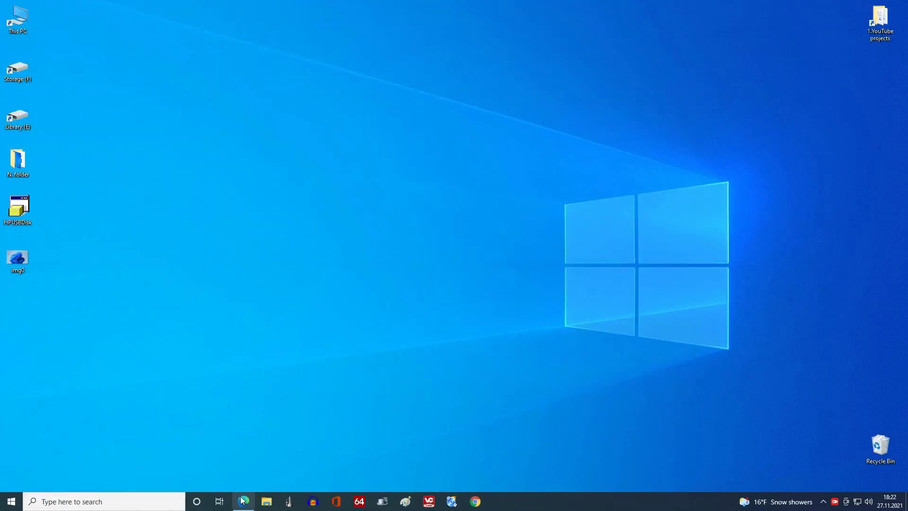
- Exit fullscreen and expand the YouTube video description to show the Start11 link
key(Escape)
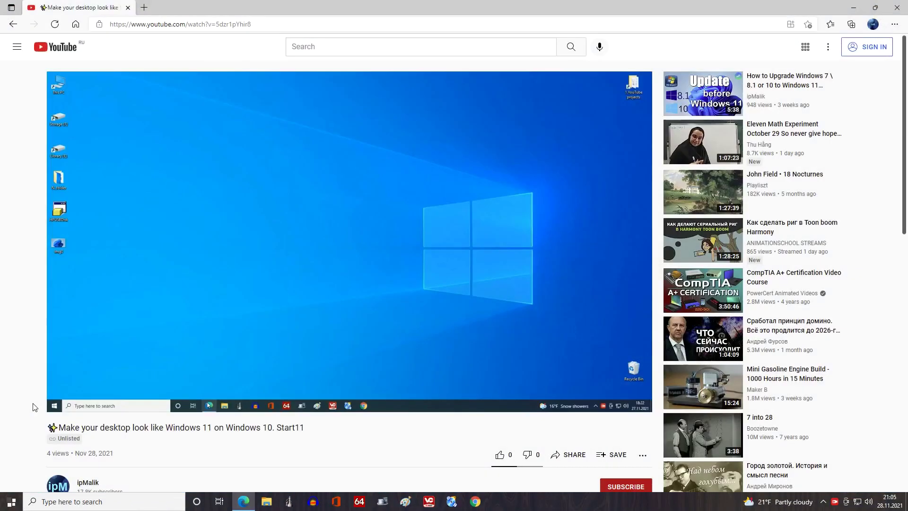
scroll(34, 406, down, 1)
scroll(33, 406, down, 5)
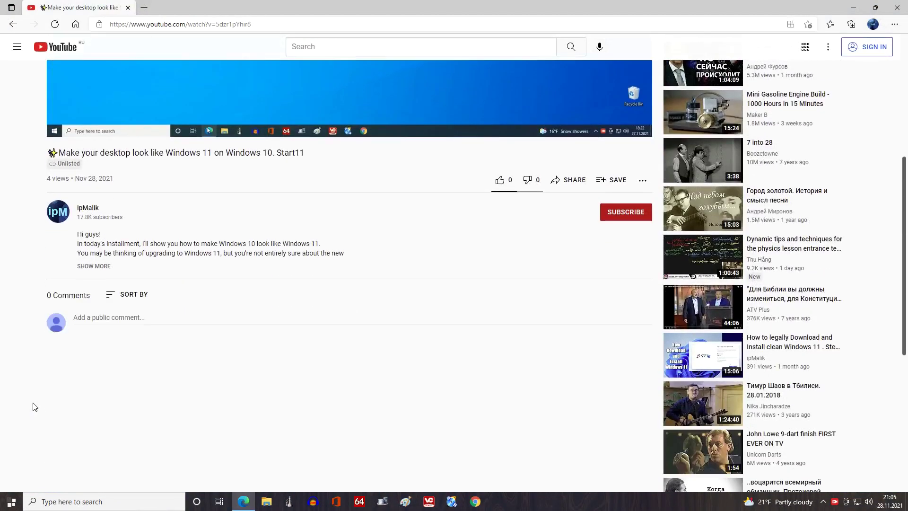
click(104, 267)
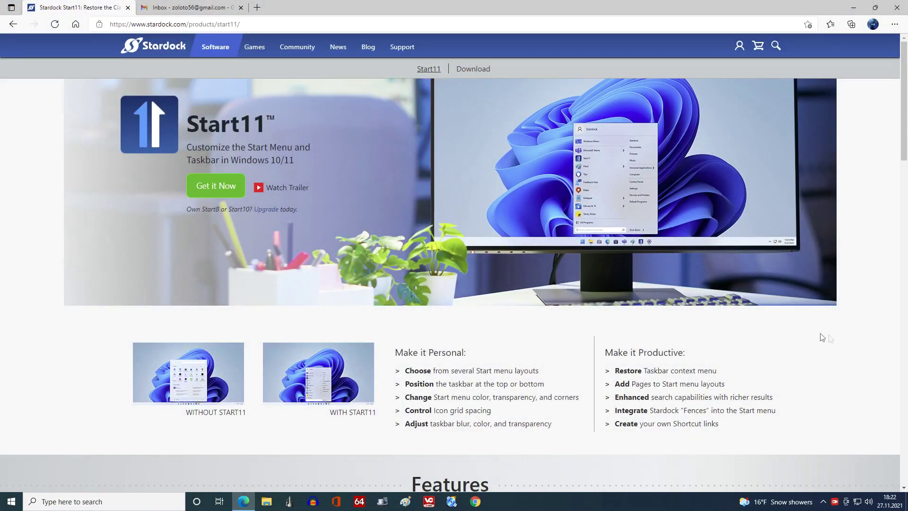
- Browse the Start11 product page, open its Download page and review the supported languages
scroll(853, 350, down, 4)
scroll(852, 350, down, 4)
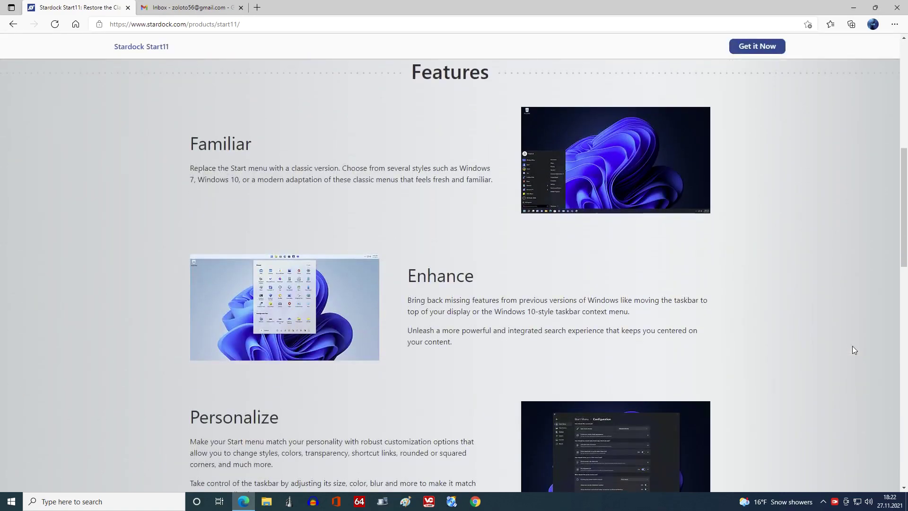
scroll(852, 346, down, 5)
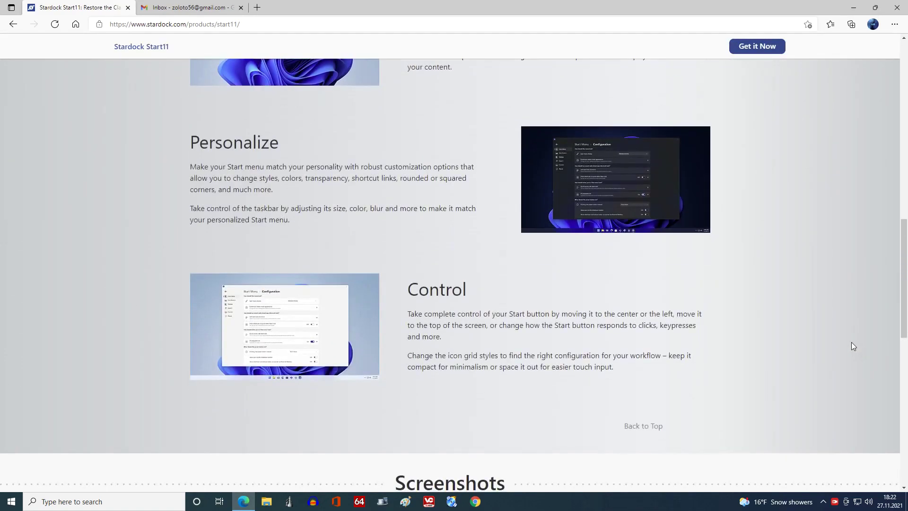
scroll(852, 346, down, 7)
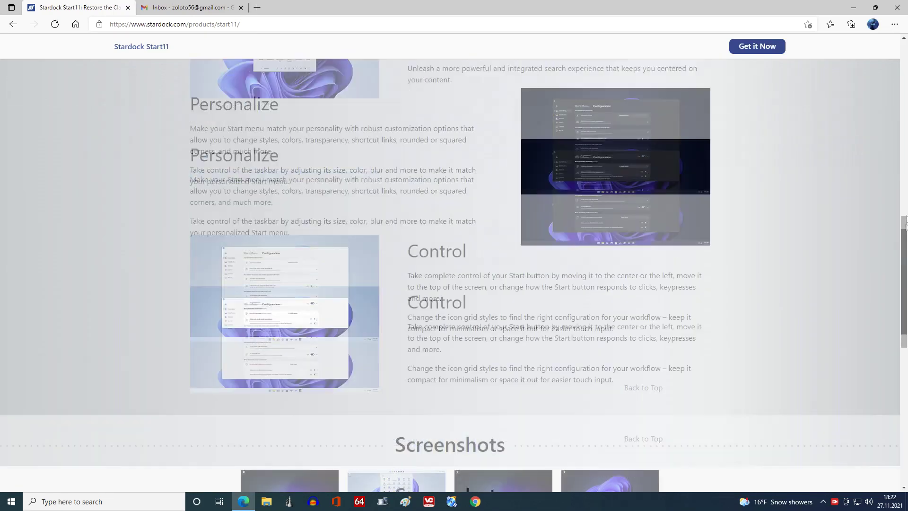
drag(904, 315, 899, 45)
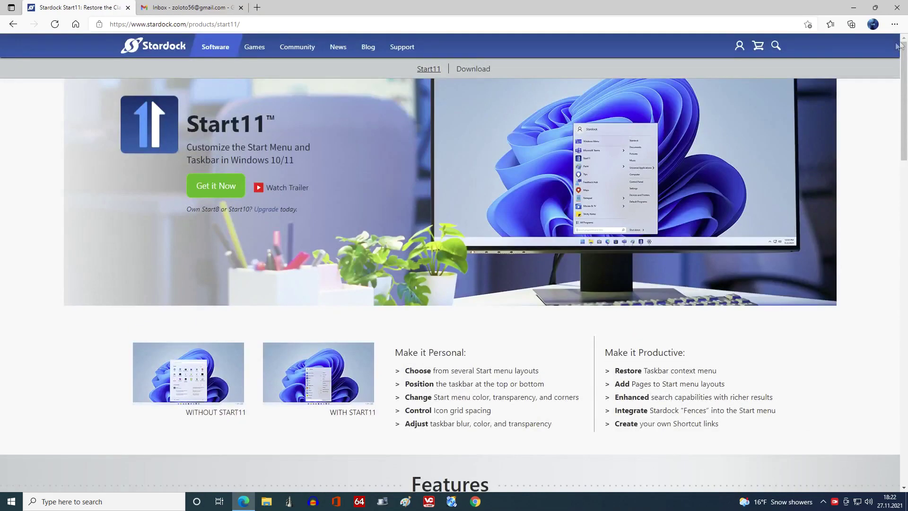
click(478, 69)
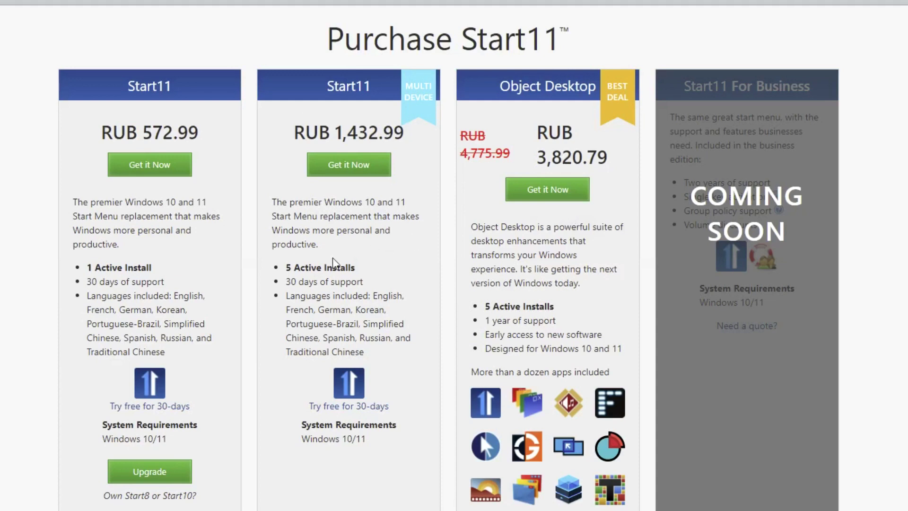
drag(88, 296, 202, 356)
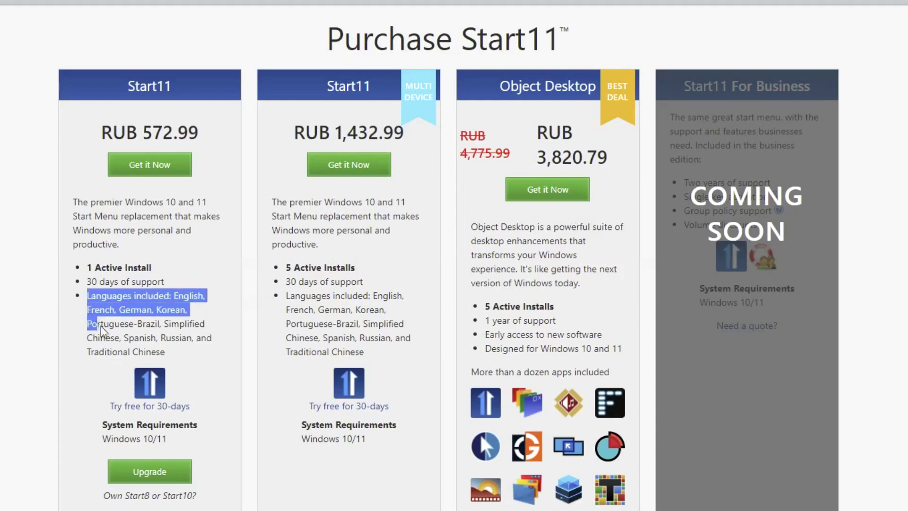
click(209, 362)
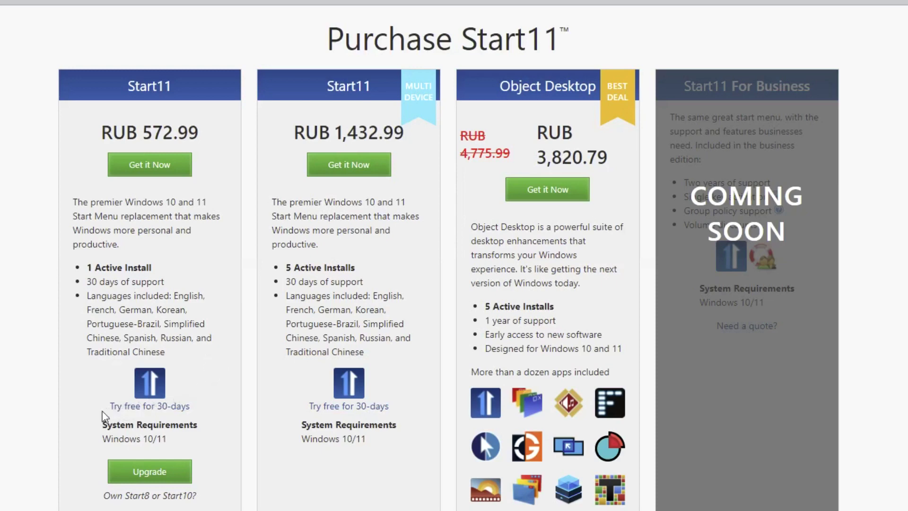
- Download Start11_setup.exe using 'Try free for 30-days' on the first Start11 card
click(142, 408)
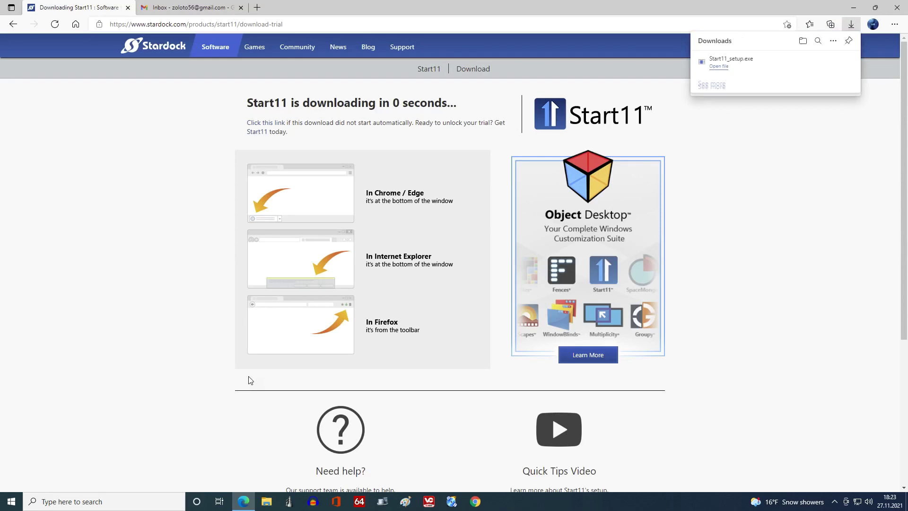
scroll(251, 380, down, 3)
scroll(249, 378, down, 3)
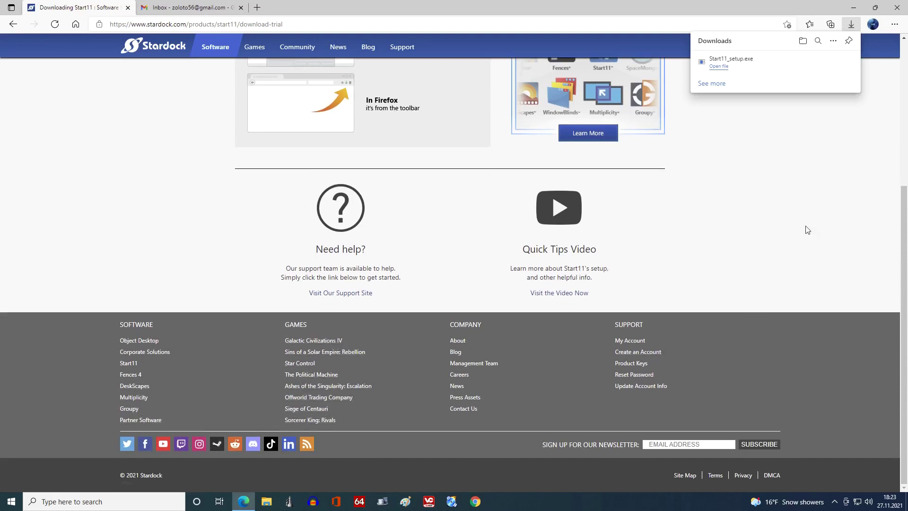
scroll(807, 229, up, 5)
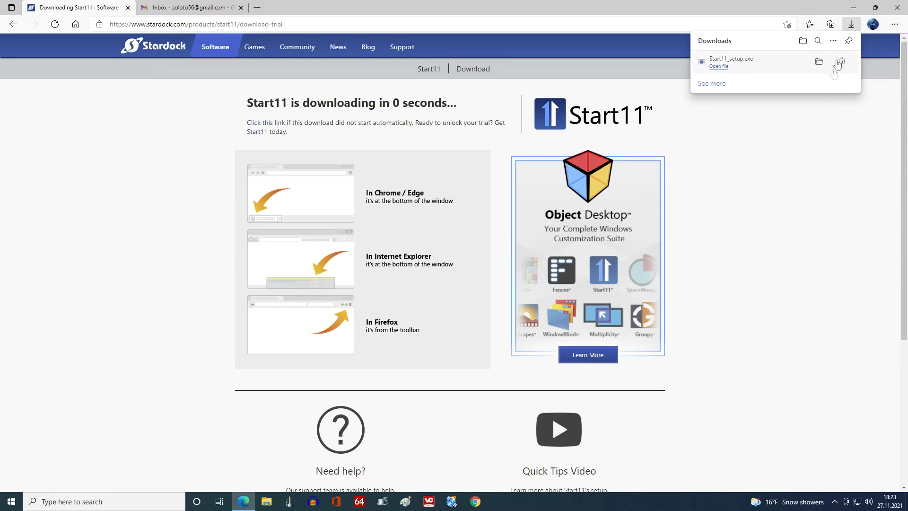
- Minimize Edge and run Start11_setup from the Downloads folder in File Explorer
click(853, 10)
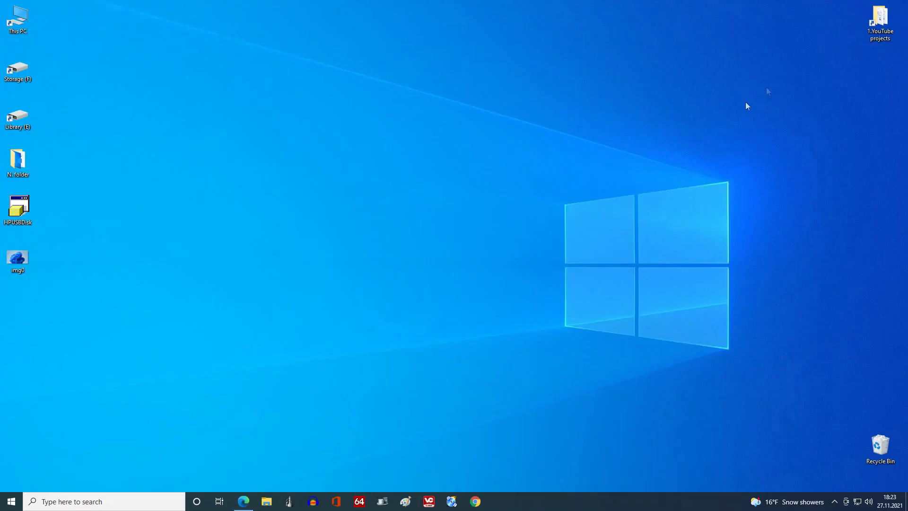
click(266, 501)
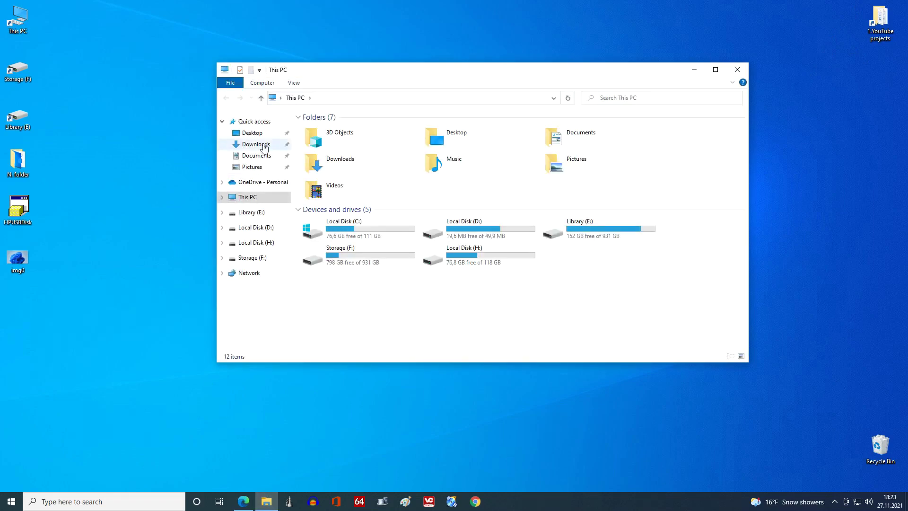
click(263, 144)
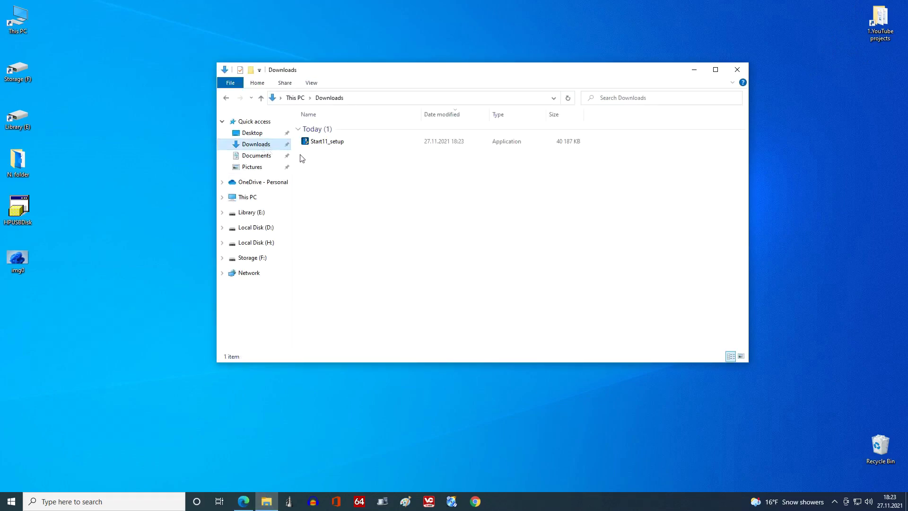
double_click(337, 143)
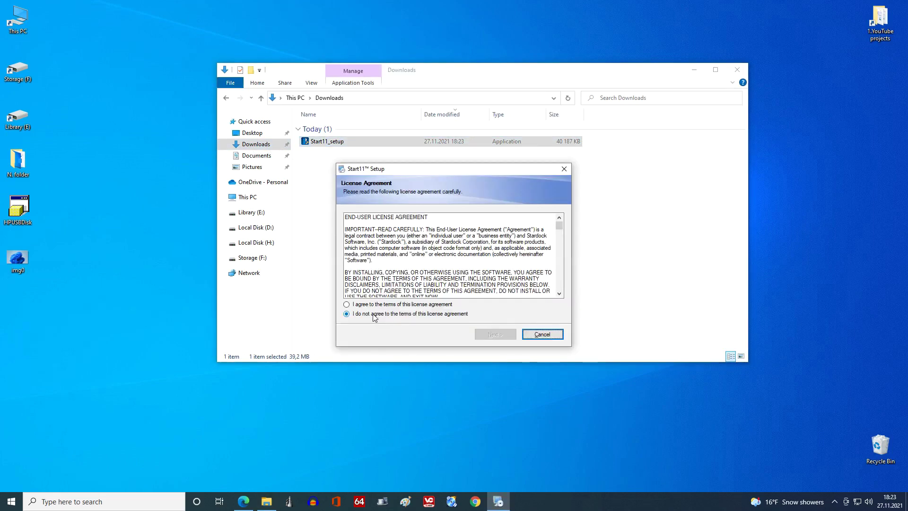
- Agree to the licence, keep the default install folder, and close File Explorer
click(355, 306)
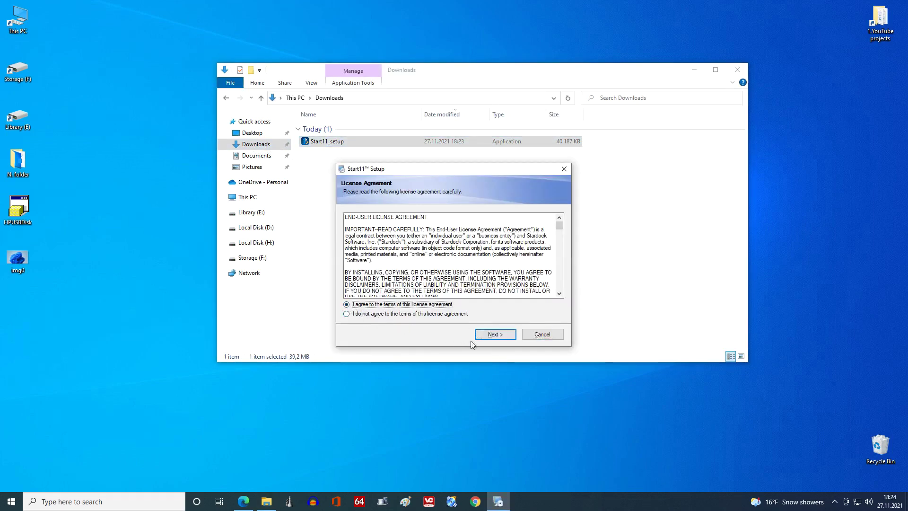
click(488, 337)
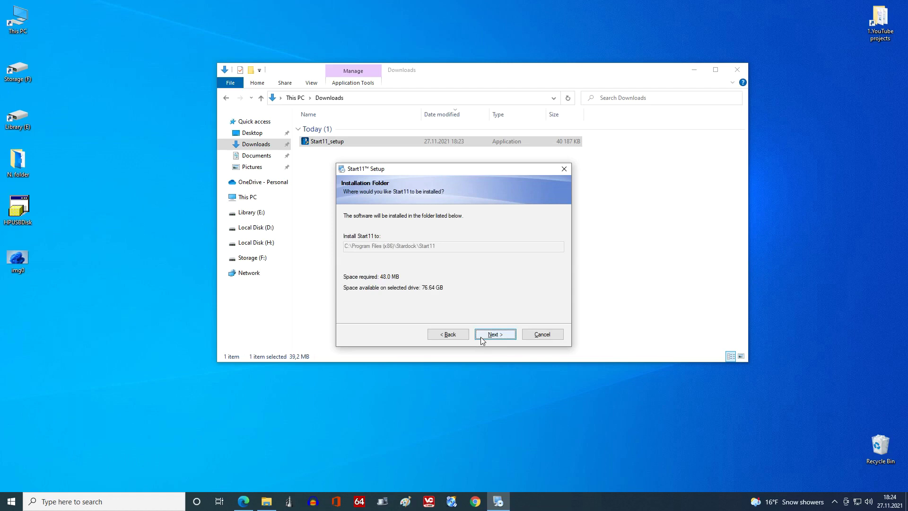
click(509, 338)
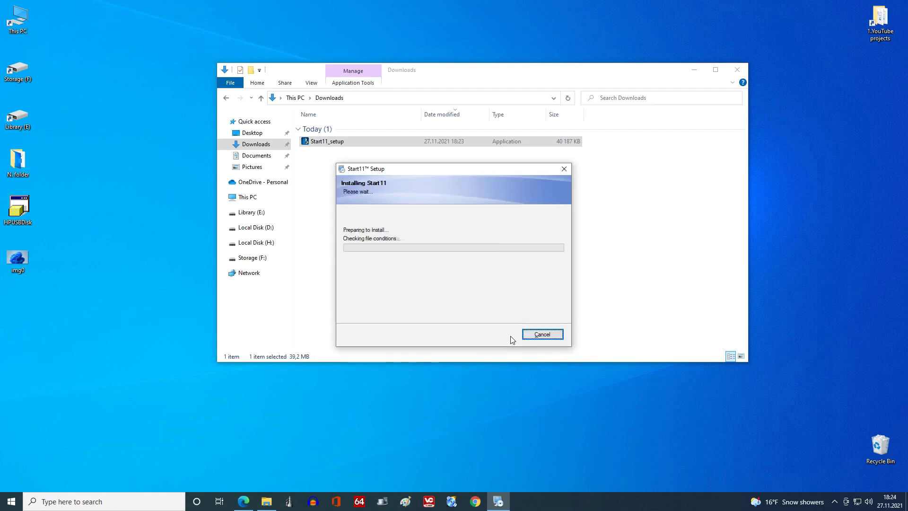
click(736, 70)
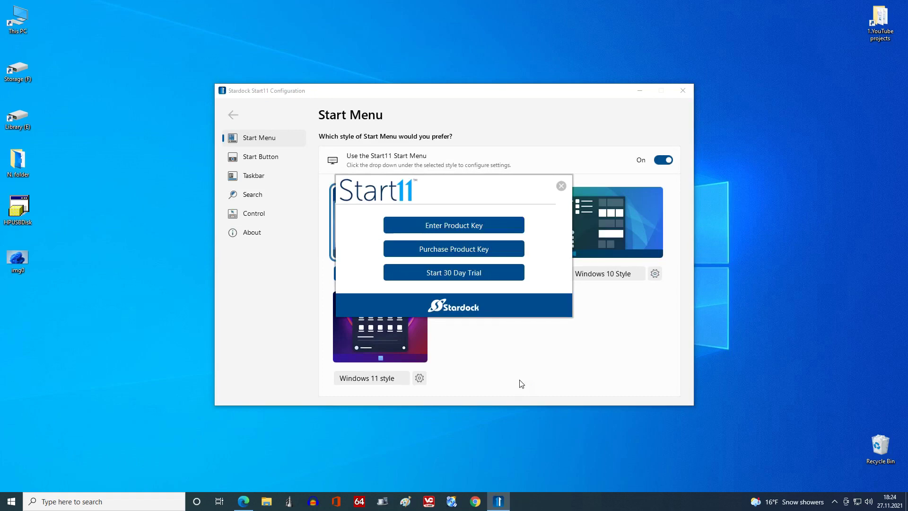
- Start the 30-day trial, confirm the email with Continue, and click Finish
click(400, 275)
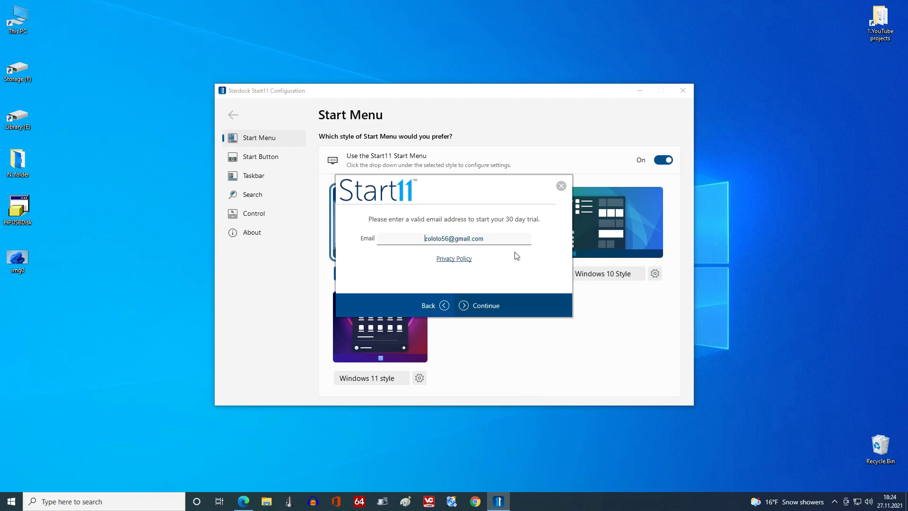
click(492, 306)
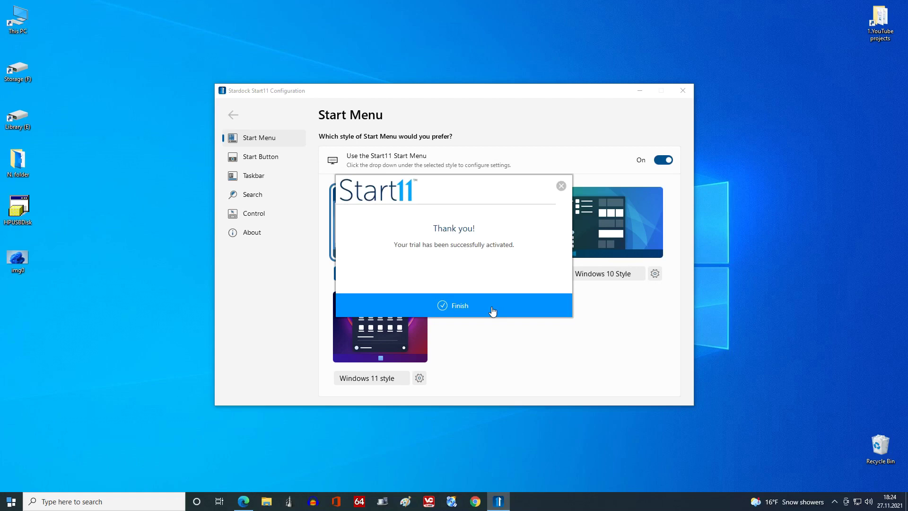
click(561, 187)
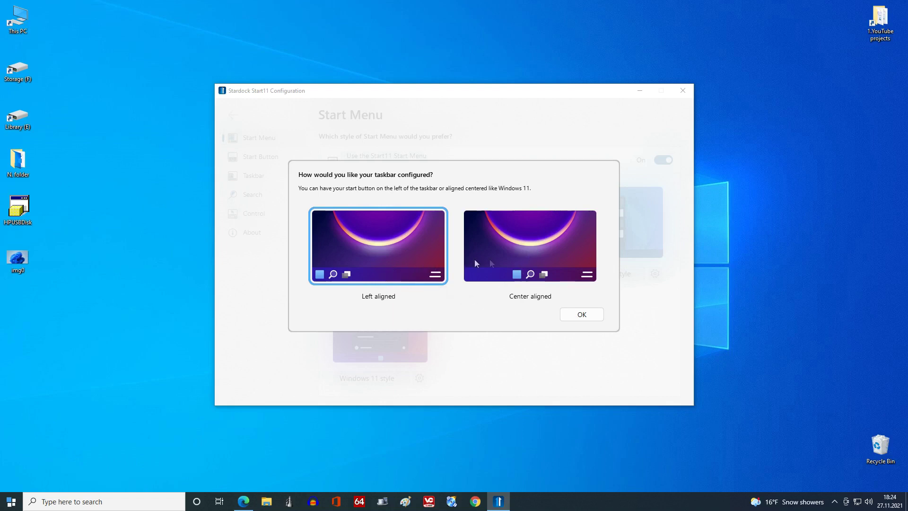
- Choose the Center aligned taskbar and answer Yes to hiding the search bar
click(537, 259)
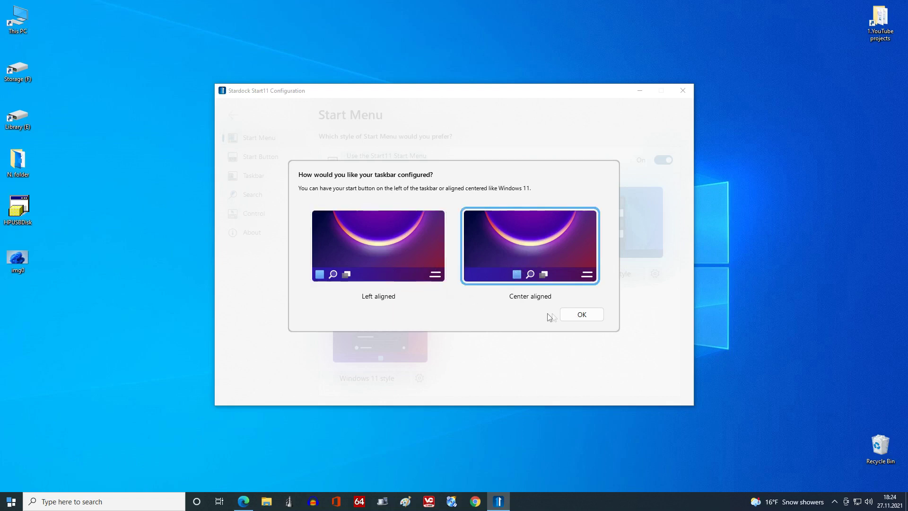
click(567, 317)
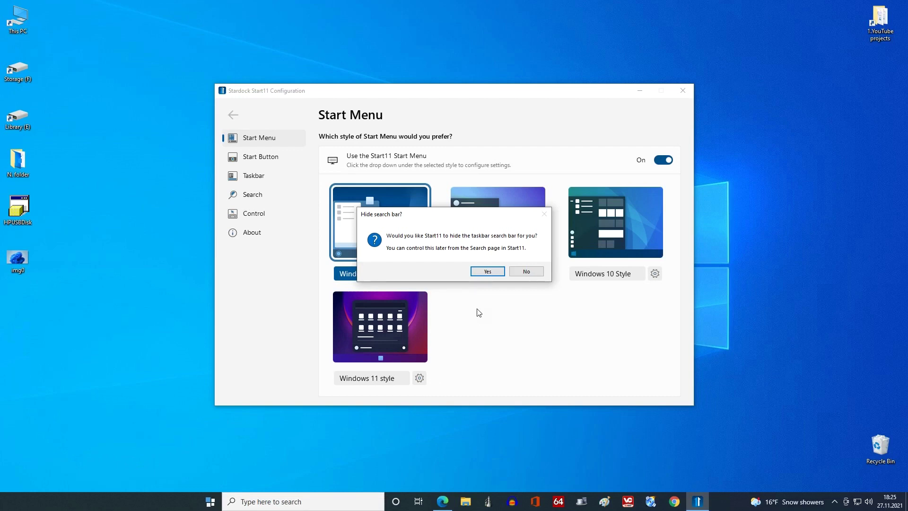
click(486, 271)
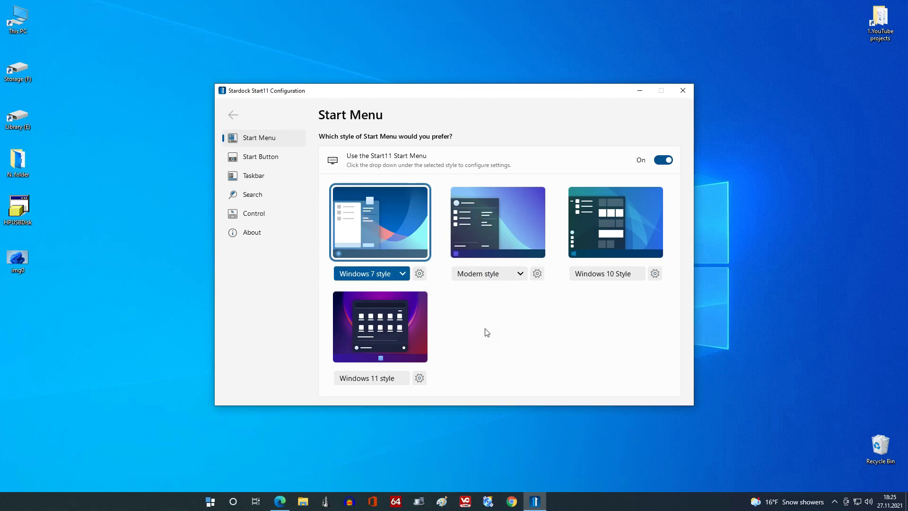
- Select the Windows 11 style card and close the Start11 Configuration window
click(387, 343)
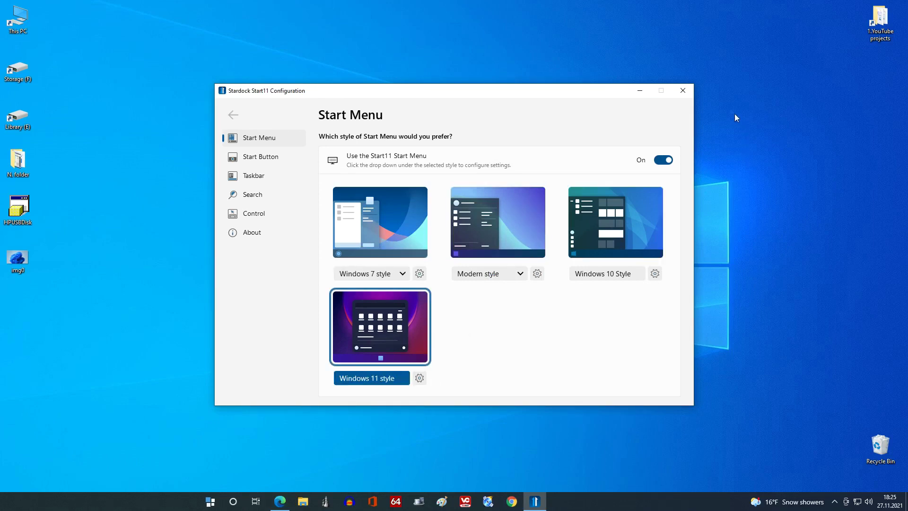
click(688, 92)
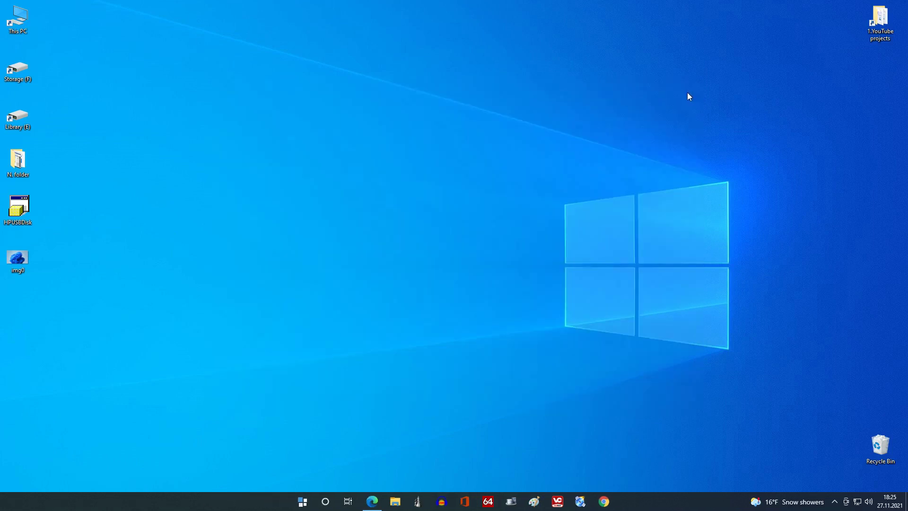
click(303, 500)
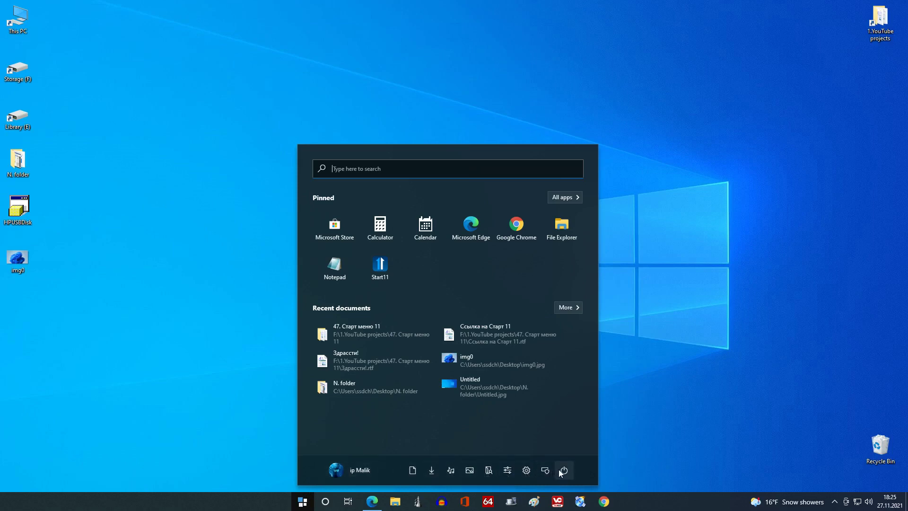
click(630, 317)
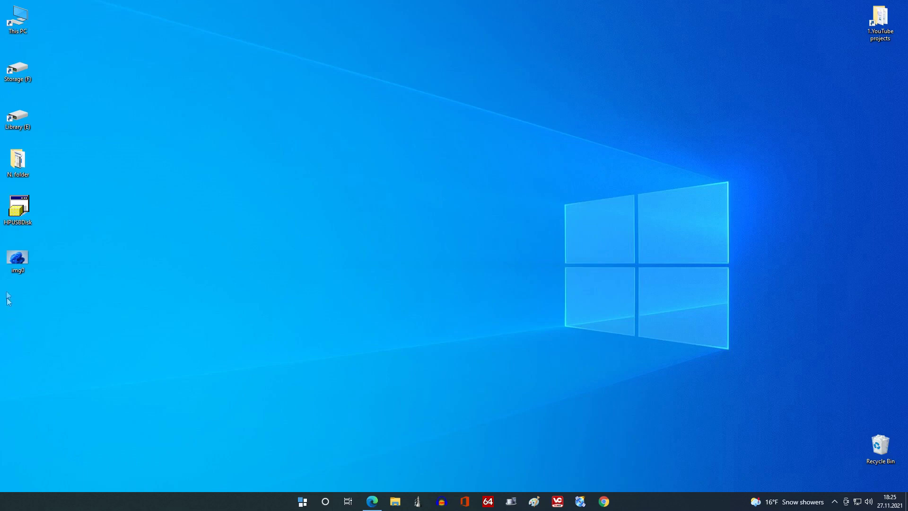
- Set img0 as the desktop background, then launch Start11 from the Start menu
right_click(19, 260)
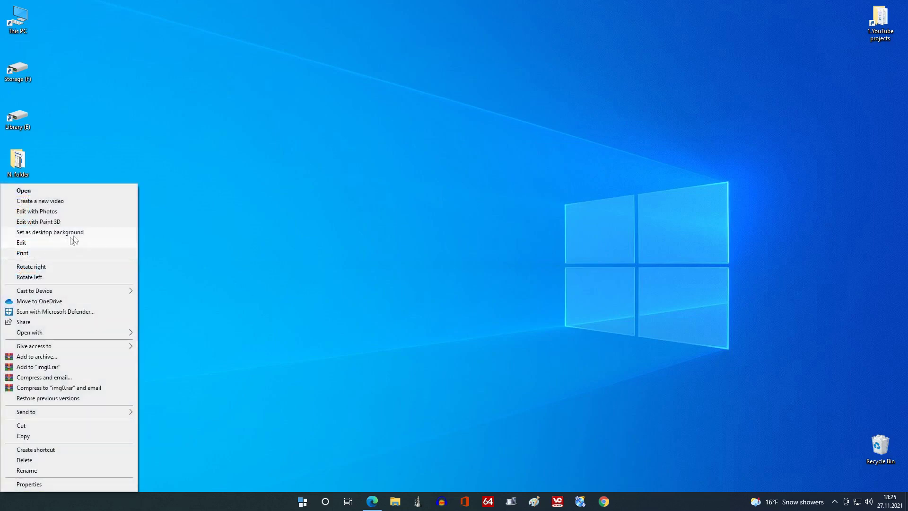
click(91, 234)
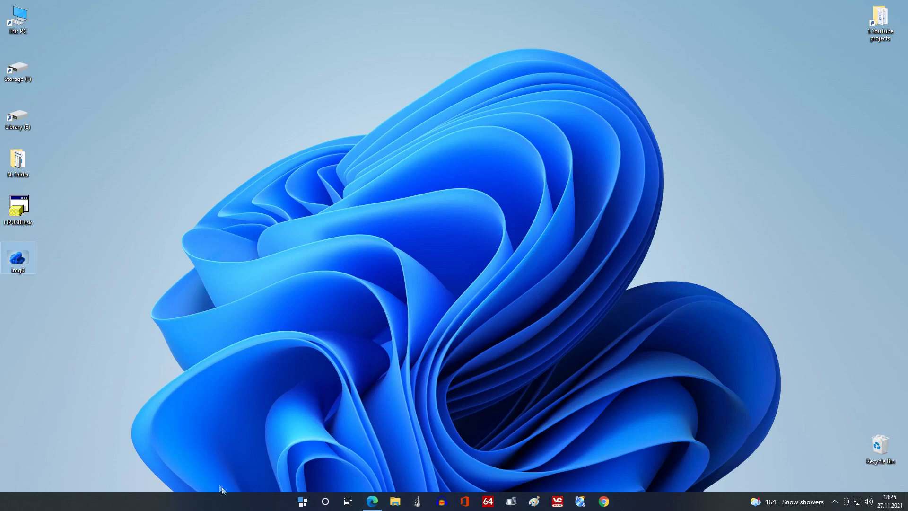
click(304, 504)
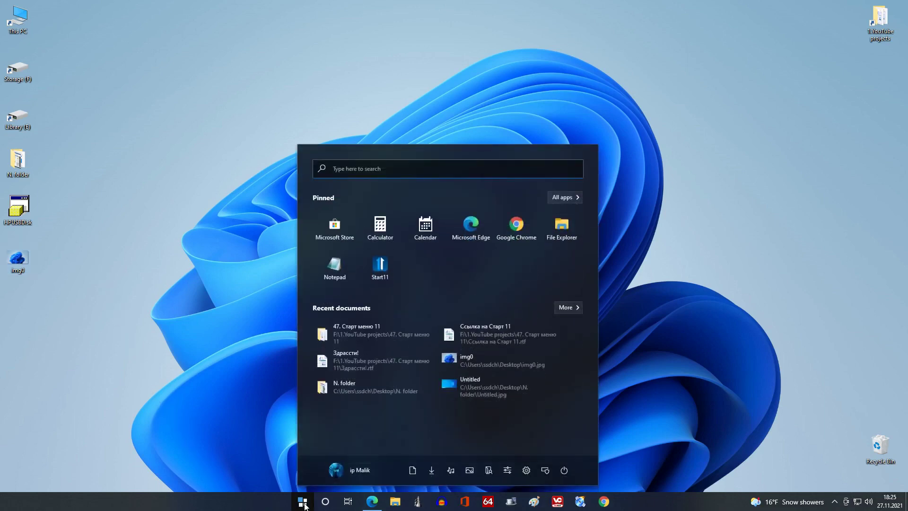
click(386, 266)
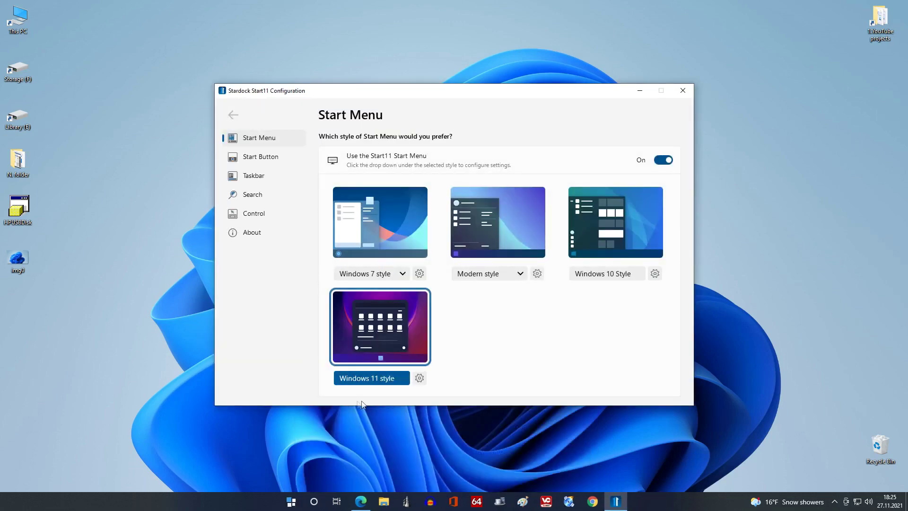
- Open the gear settings next to the Windows 11 style Start menu
click(419, 378)
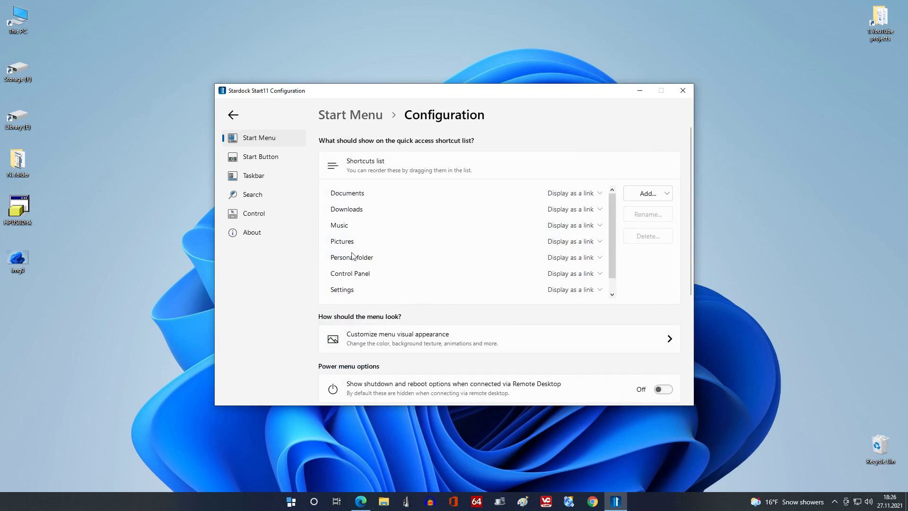
- On the Start Button page, preview the Biohazard and then Triangle Two images
click(289, 157)
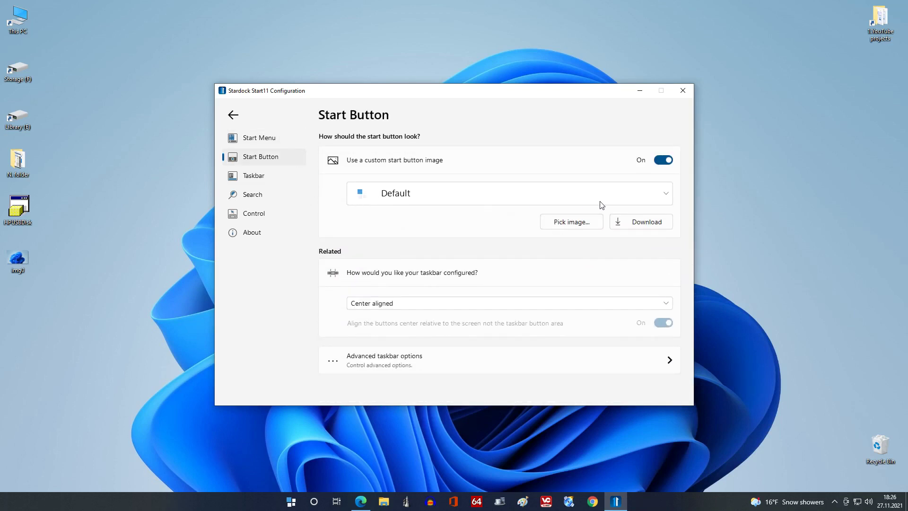
click(663, 195)
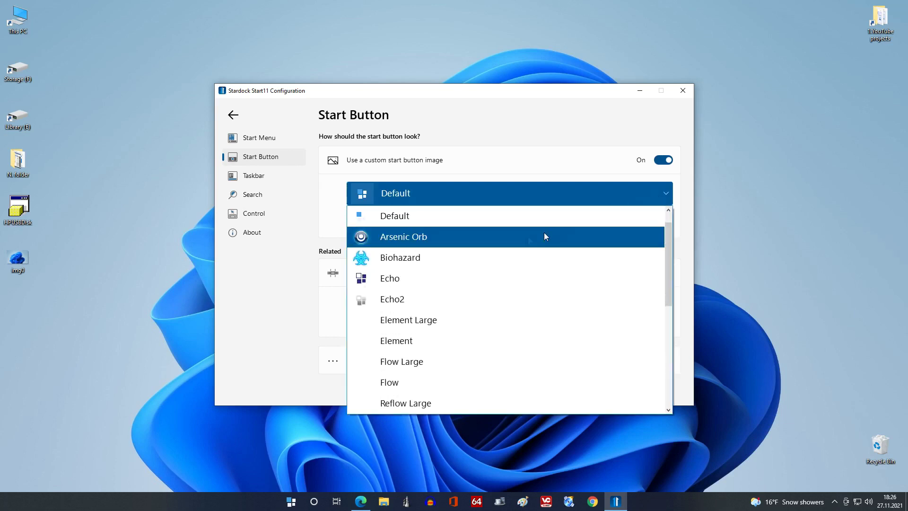
click(435, 258)
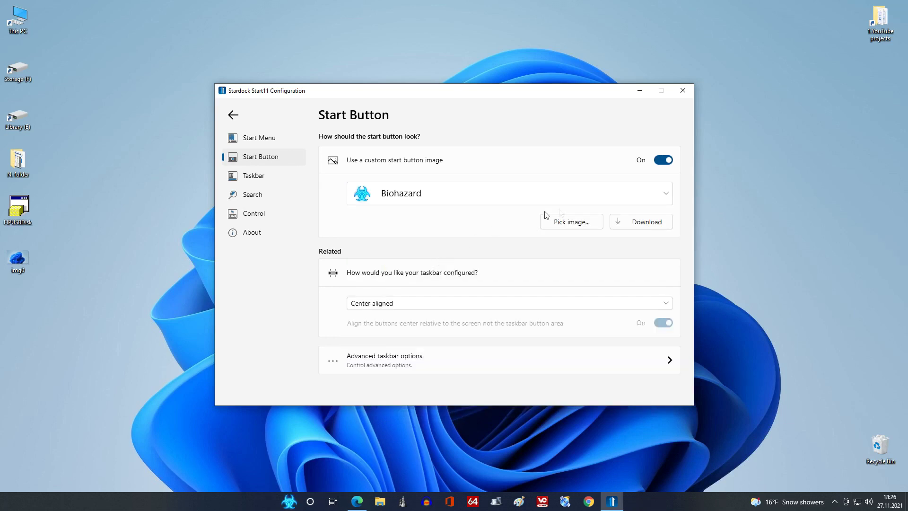
click(668, 193)
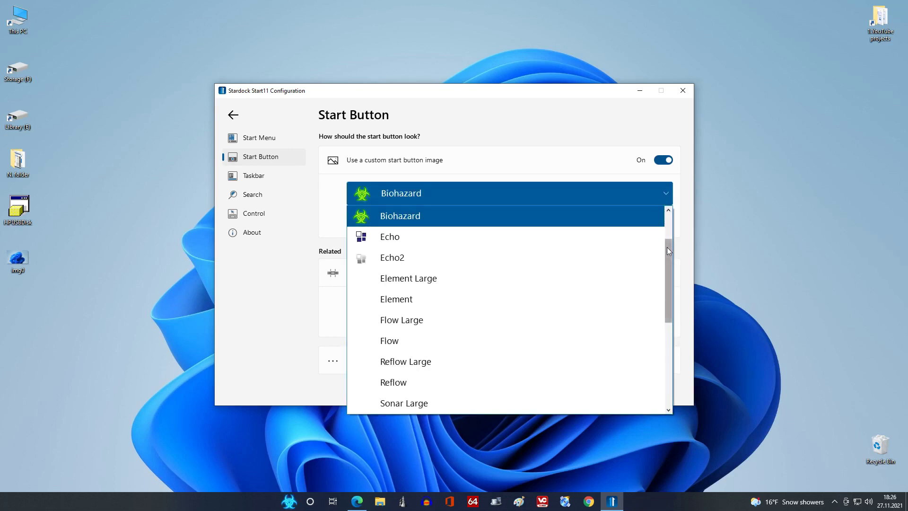
drag(667, 246, 670, 356)
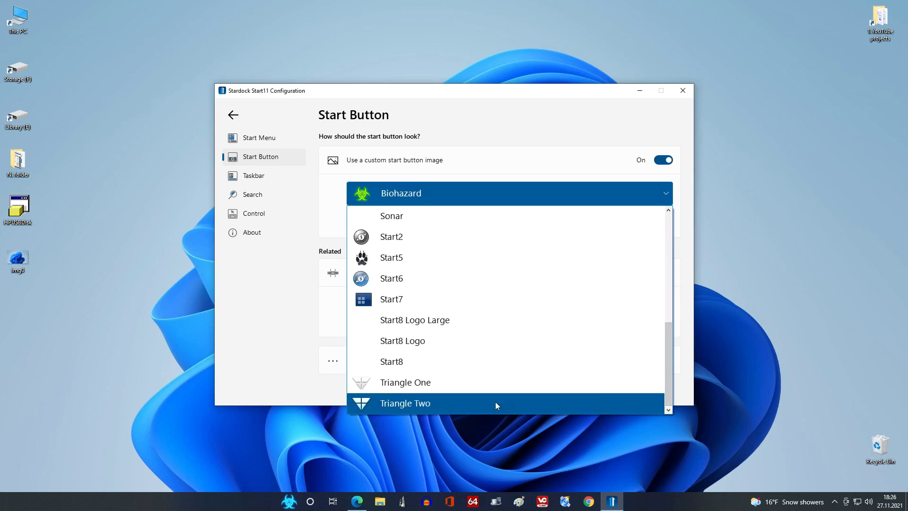
click(495, 402)
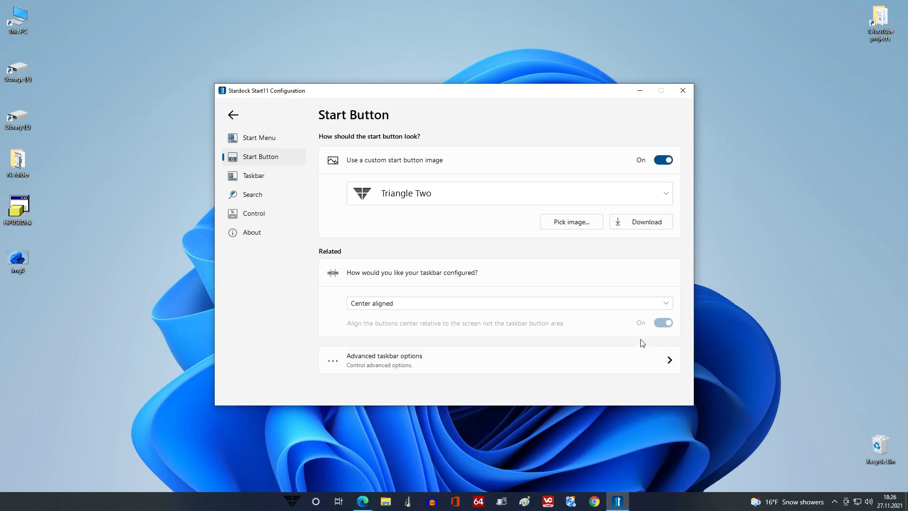
- Set the start button image back to Default
click(668, 195)
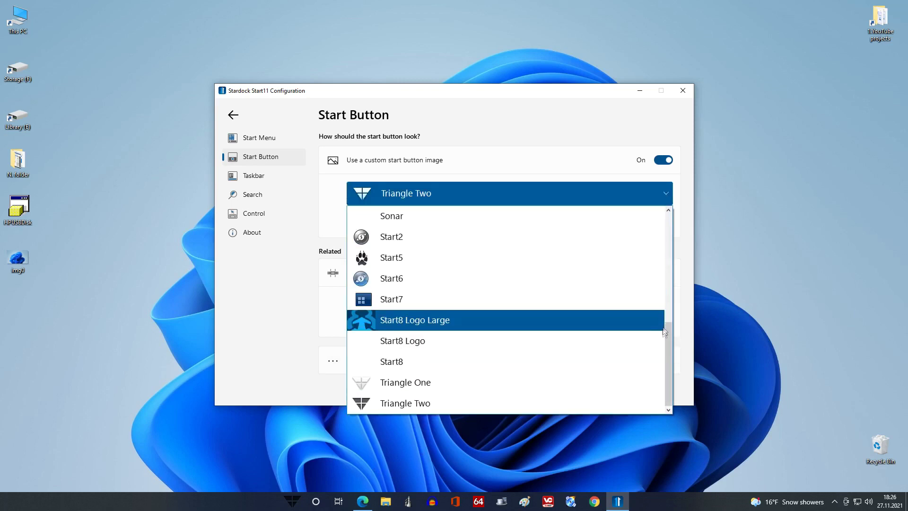
scroll(668, 345, up, 3)
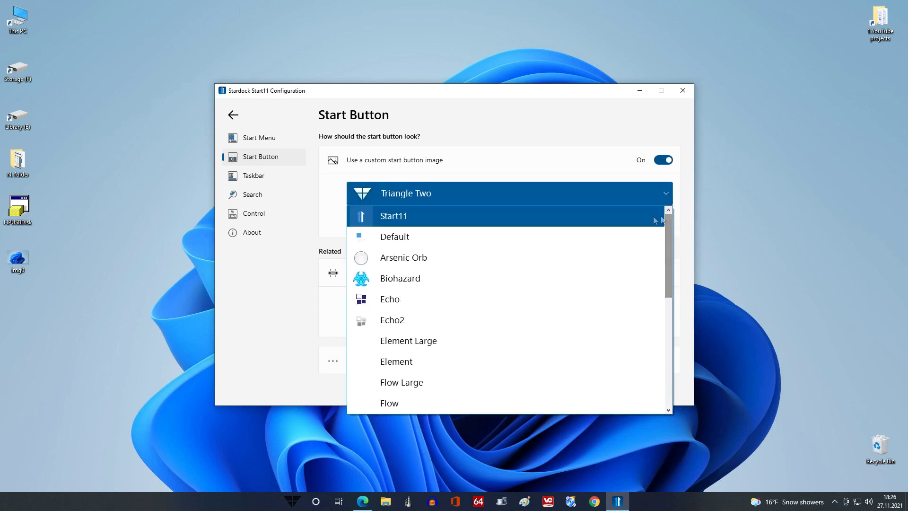
click(567, 237)
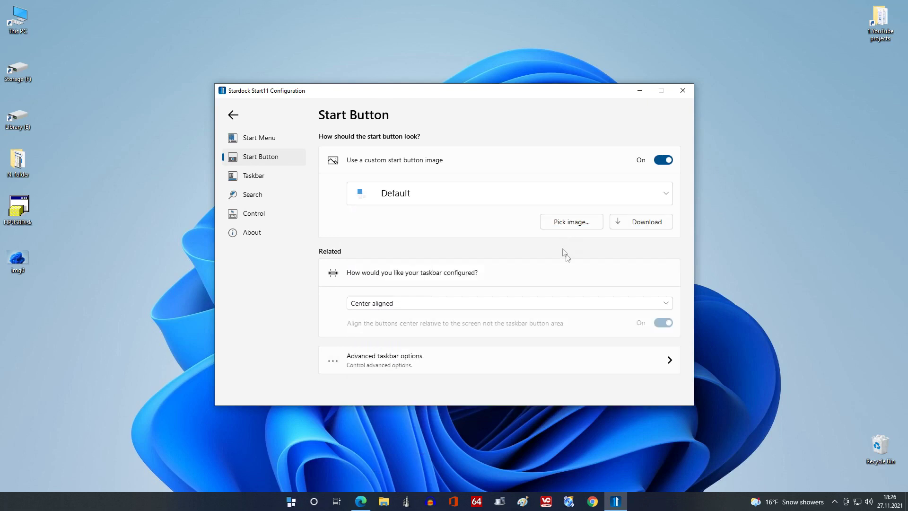
click(668, 307)
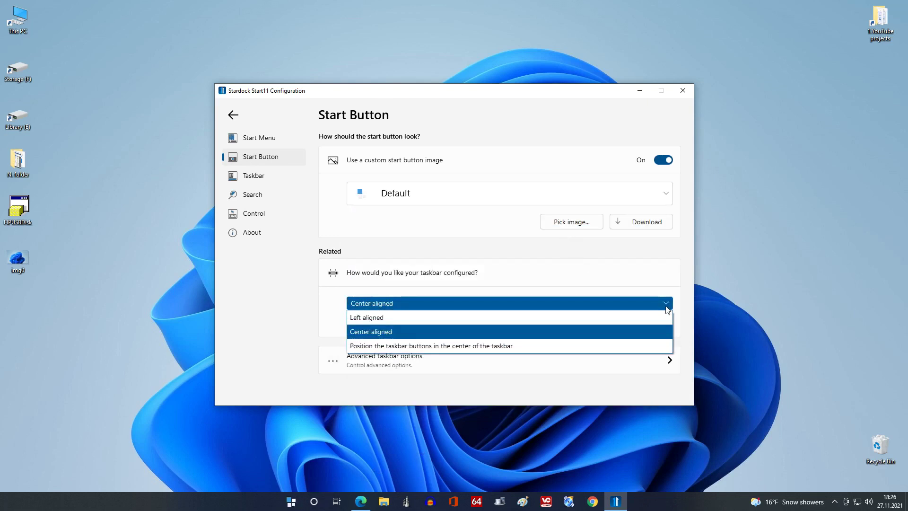
- Preview left-aligned taskbar icons, then return them to centre alignment
click(608, 318)
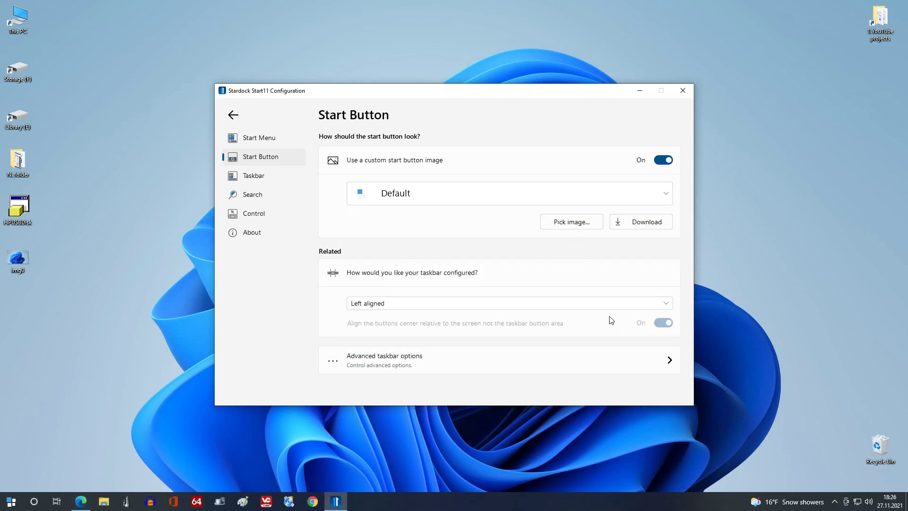
click(667, 305)
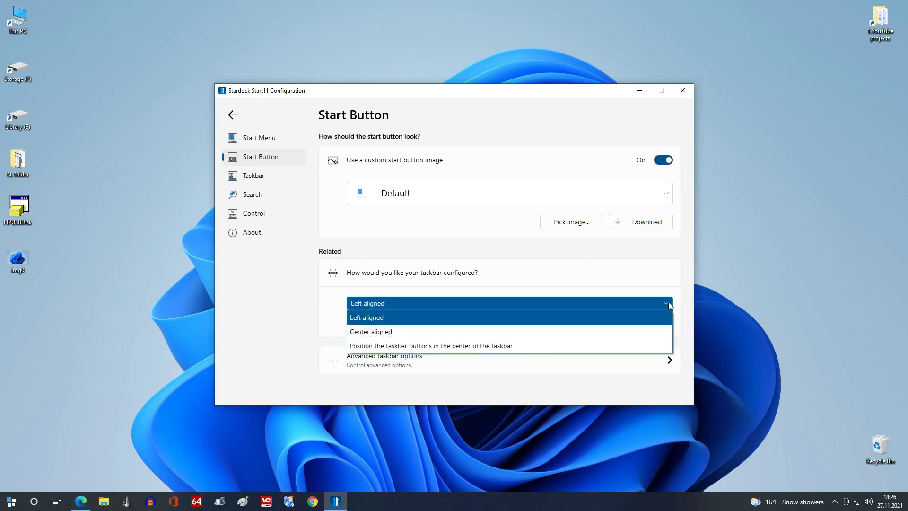
click(622, 331)
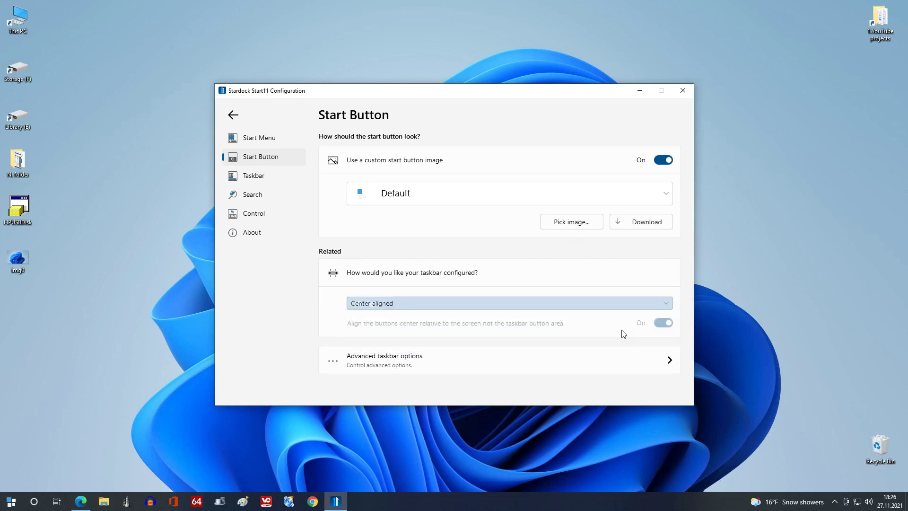
click(667, 362)
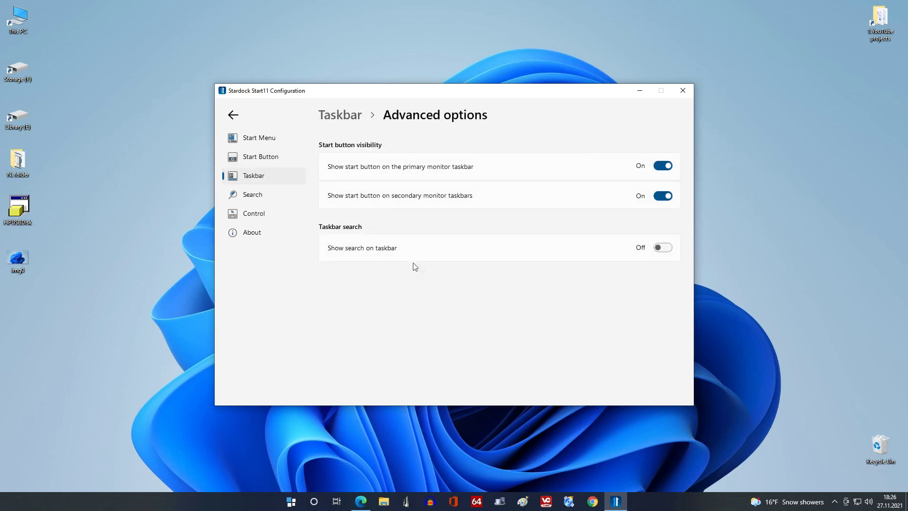
- Toggle the taskbar search box on and off, then review the blur, transparency and colour options
click(665, 249)
click(666, 251)
click(276, 179)
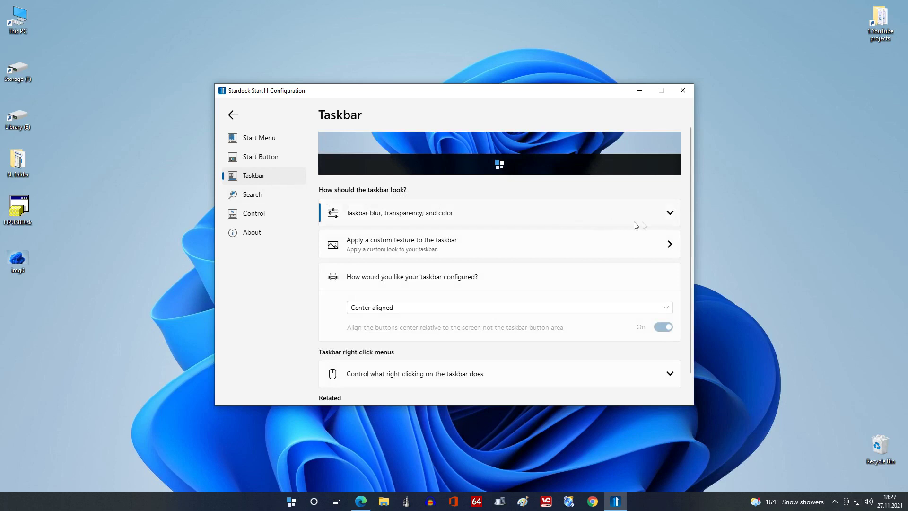
click(666, 219)
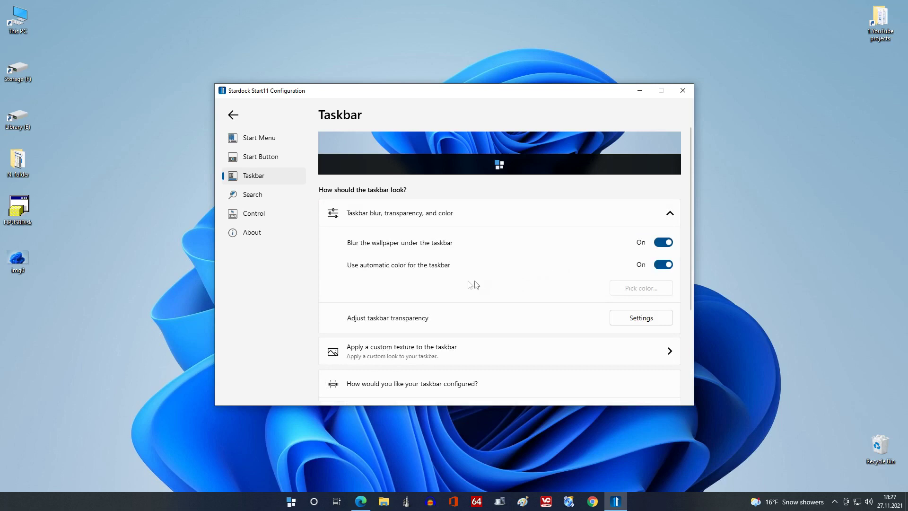
click(288, 195)
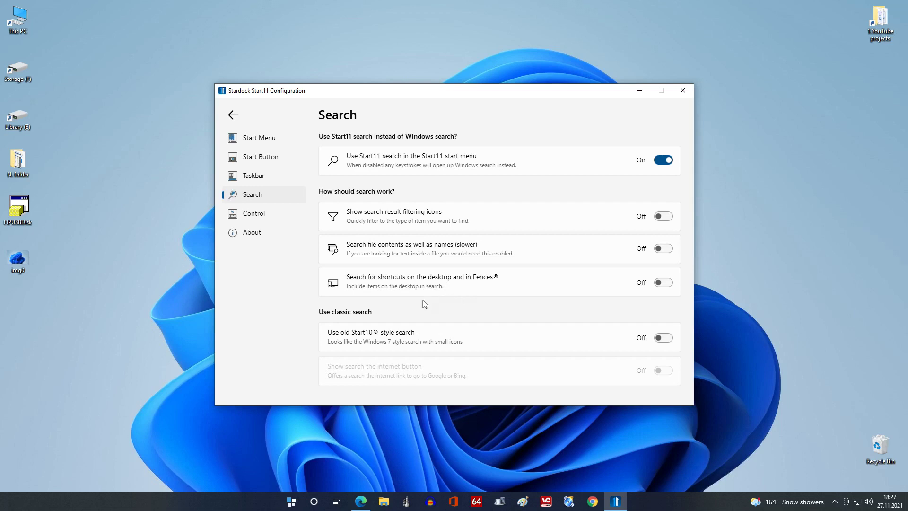
- Check the Control settings, close Start11's configuration window, and open the Windows 11-style Start menu
click(277, 216)
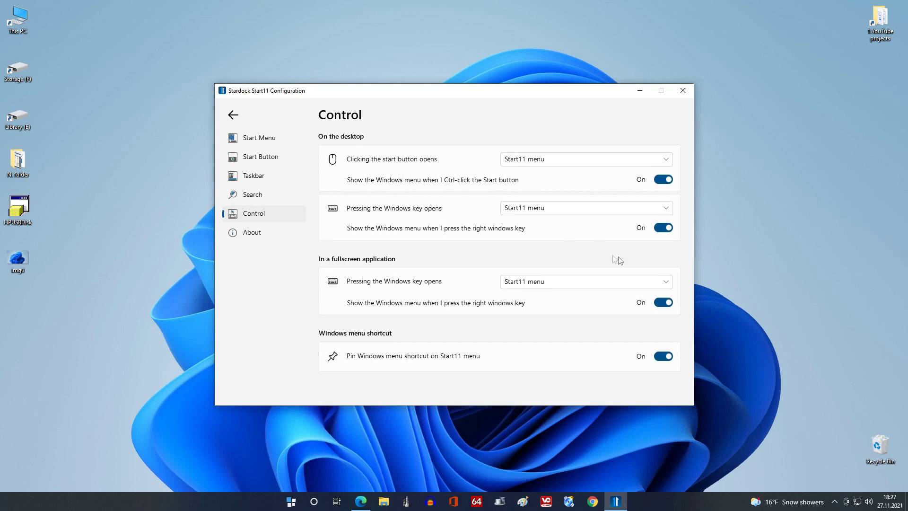
click(684, 91)
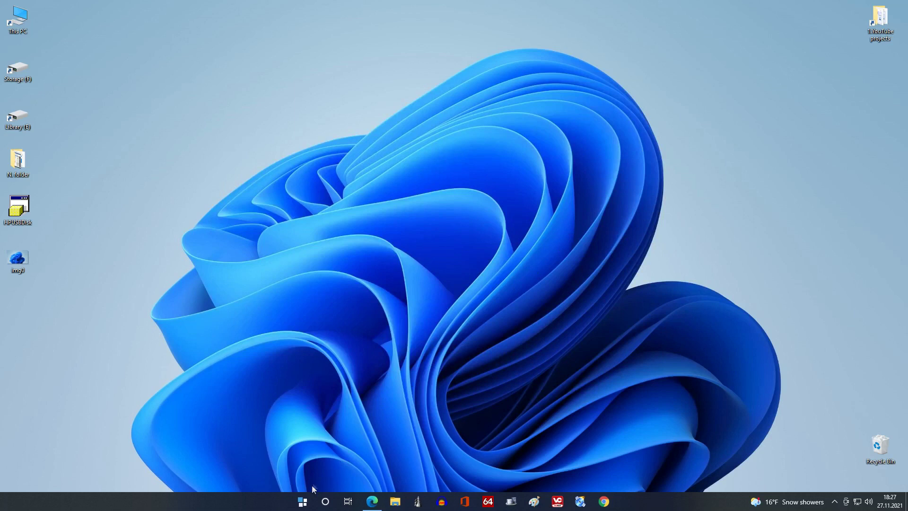
click(303, 504)
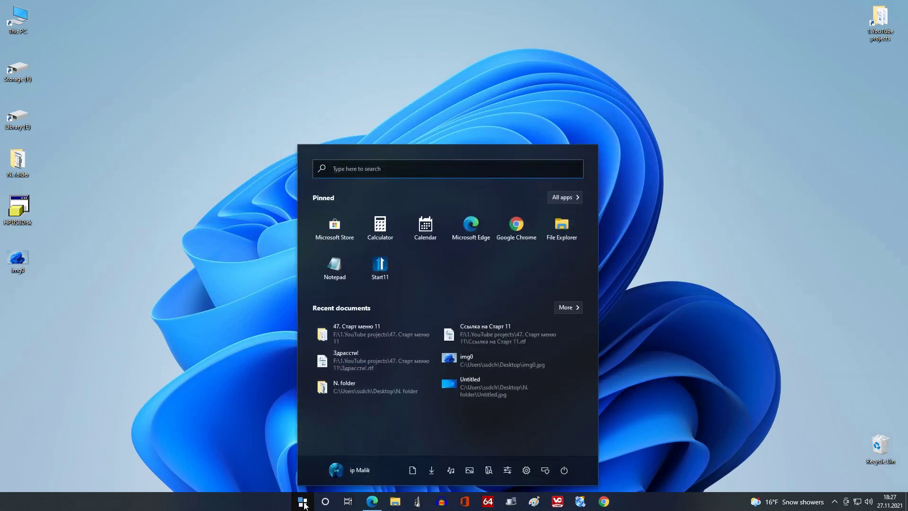